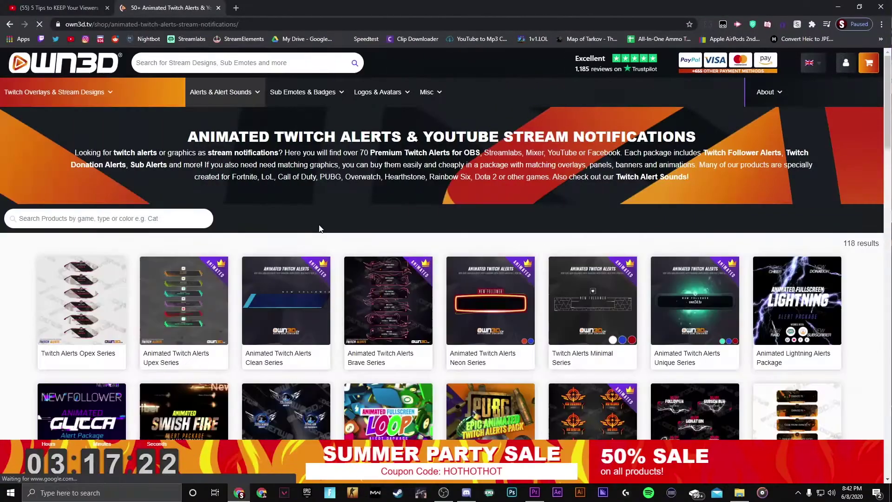
# Open the OWN3D.tv shop from the link in the video description
pyautogui.scroll(-8, 435, 268)
pyautogui.scroll(-5, 435, 269)
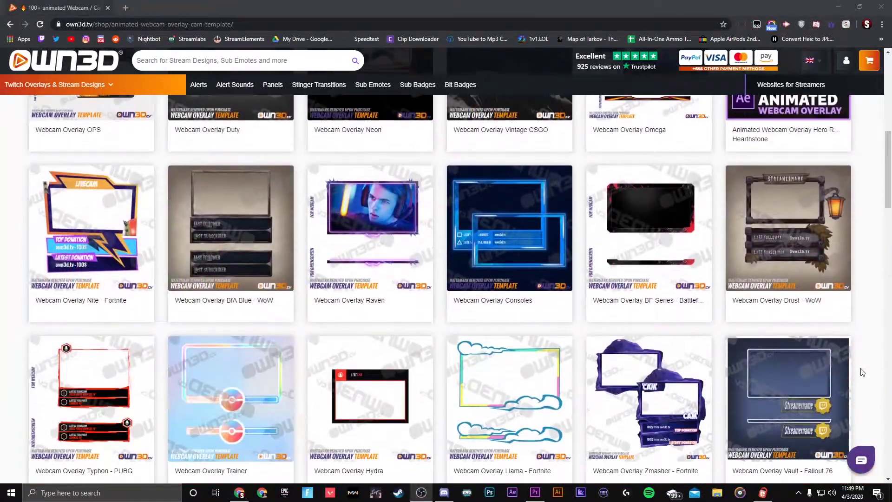
pyautogui.scroll(-10, 862, 371)
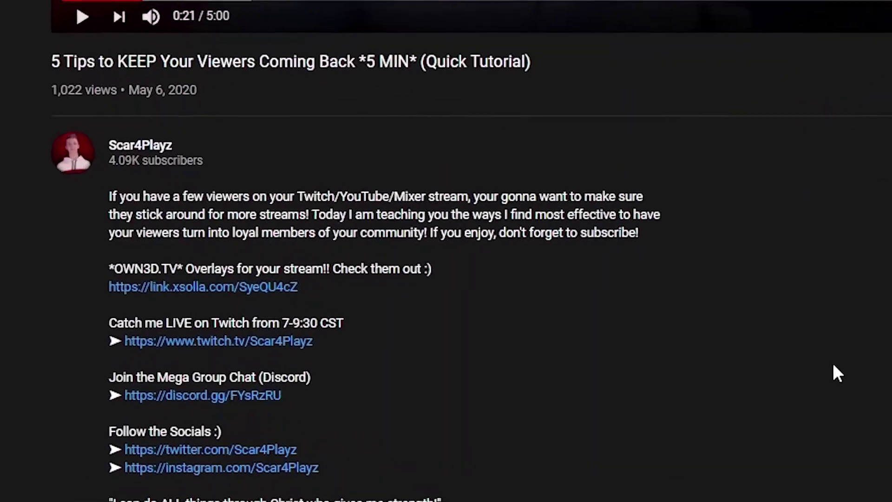
pyautogui.click(245, 281)
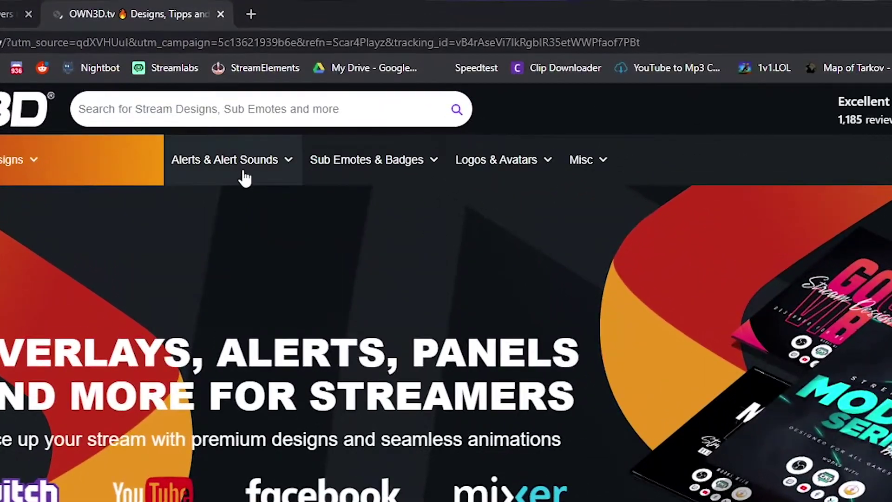
# Open Animated Twitch Alerts Chapter 2 from the alert packs and play its preview full screen
pyautogui.moveTo(231, 102)
pyautogui.click(277, 153)
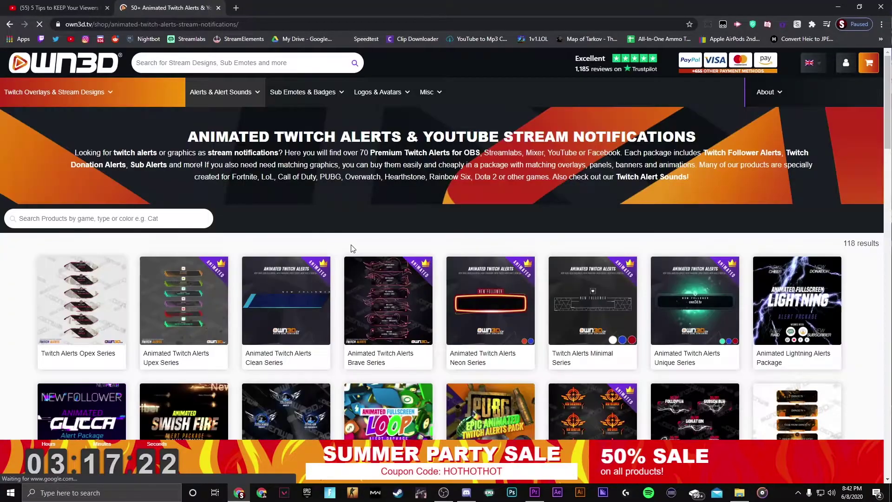
pyautogui.scroll(-9, 353, 250)
pyautogui.scroll(-5, 435, 268)
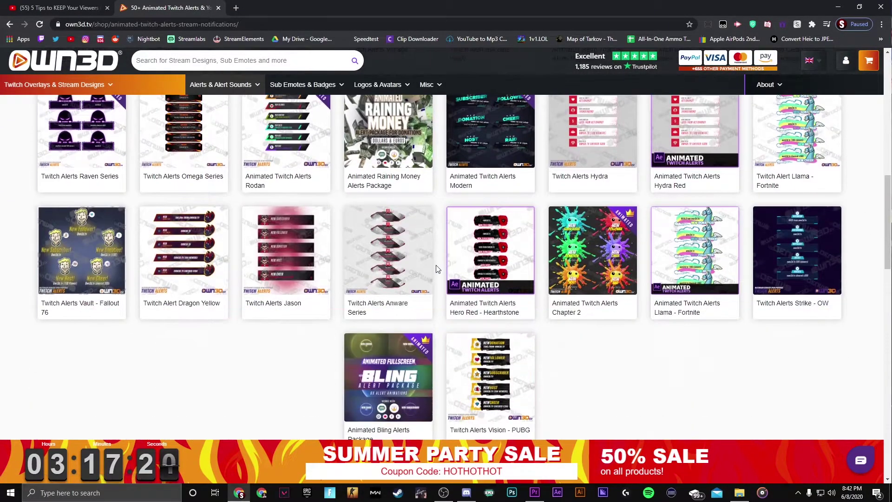
pyautogui.click(575, 183)
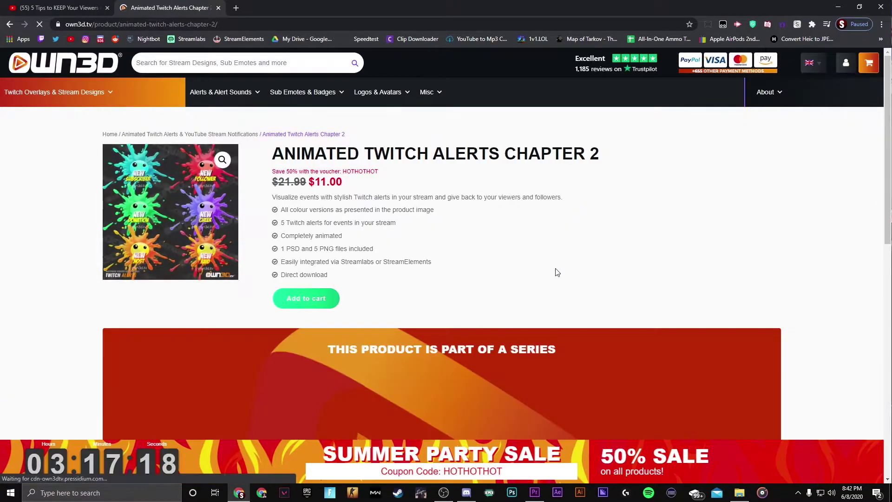
pyautogui.scroll(-5, 576, 260)
pyautogui.click(580, 279)
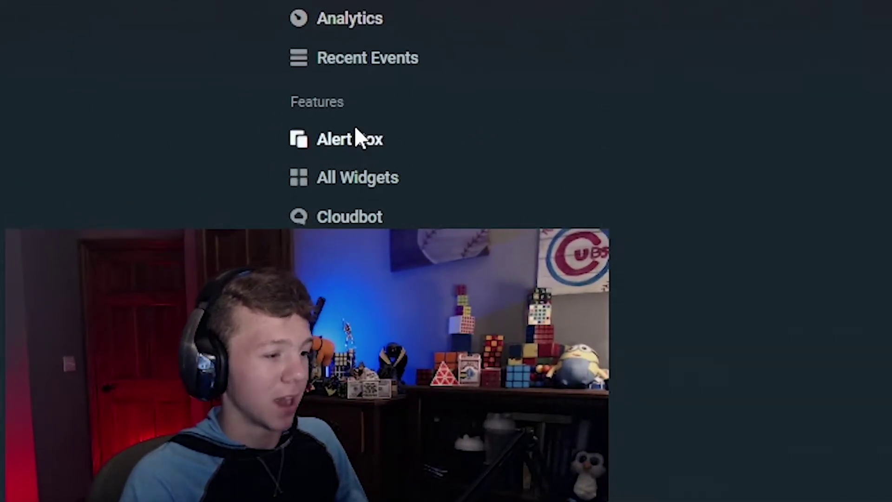
# In the Streamlabs Alert Box, turn off Alert Box v2 and uncheck Hosts alerts
pyautogui.click(204, 149)
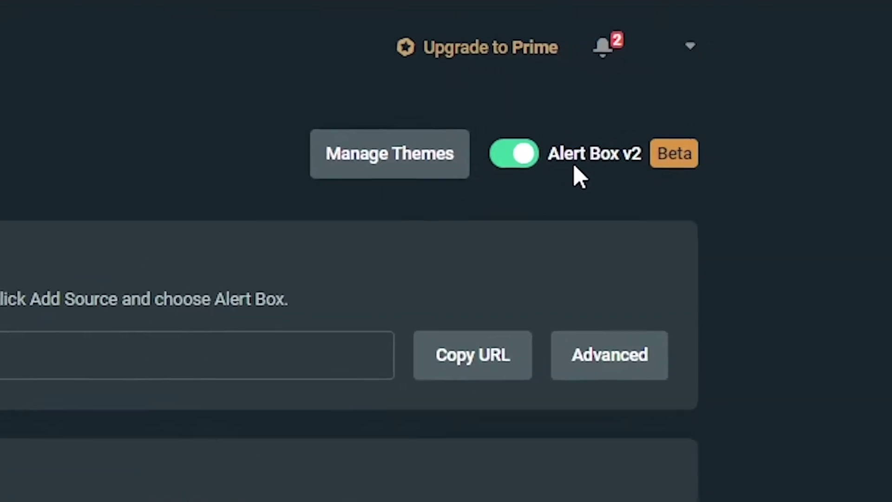
pyautogui.click(529, 156)
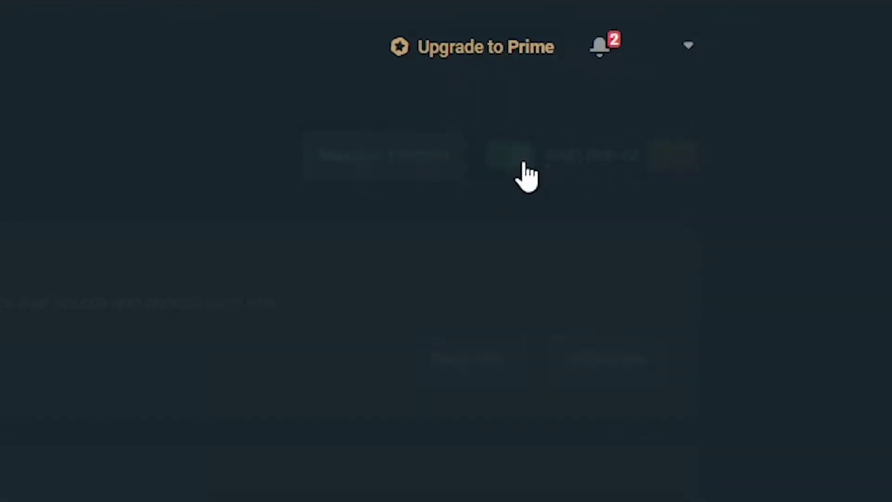
pyautogui.scroll(-4, 526, 320)
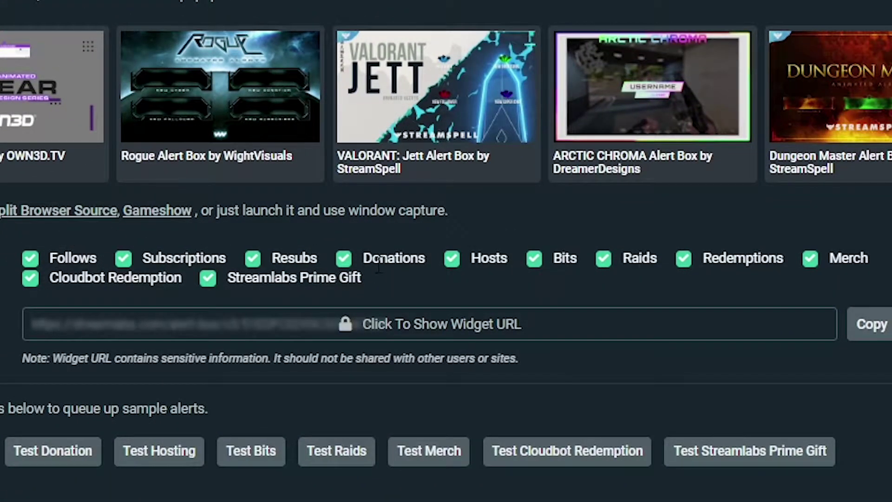
pyautogui.click(452, 259)
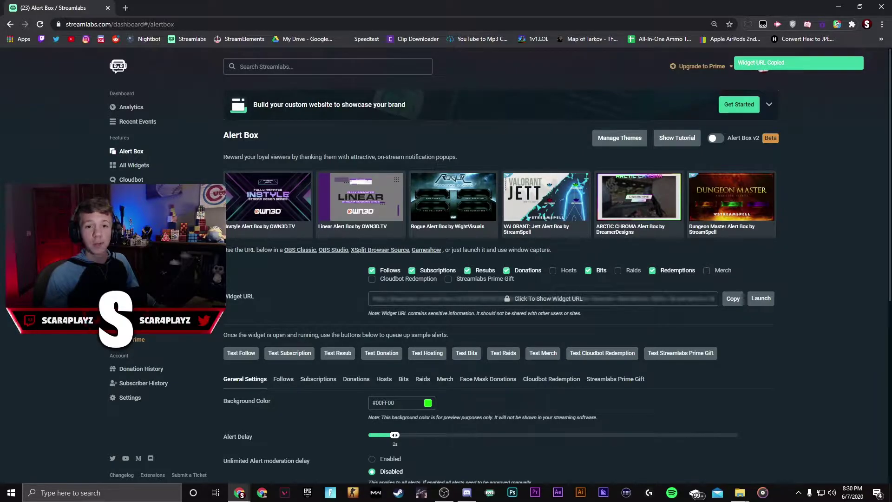
pyautogui.hotkey('alt', 'Tab')
# Maximize OBS and add a Browser source whose URL is the pasted alert box widget URL
pyautogui.click(856, 69)
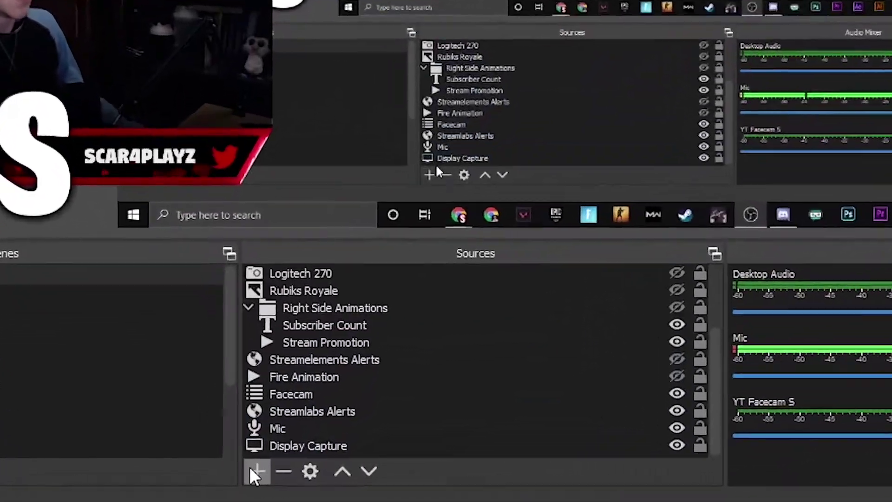
pyautogui.click(219, 464)
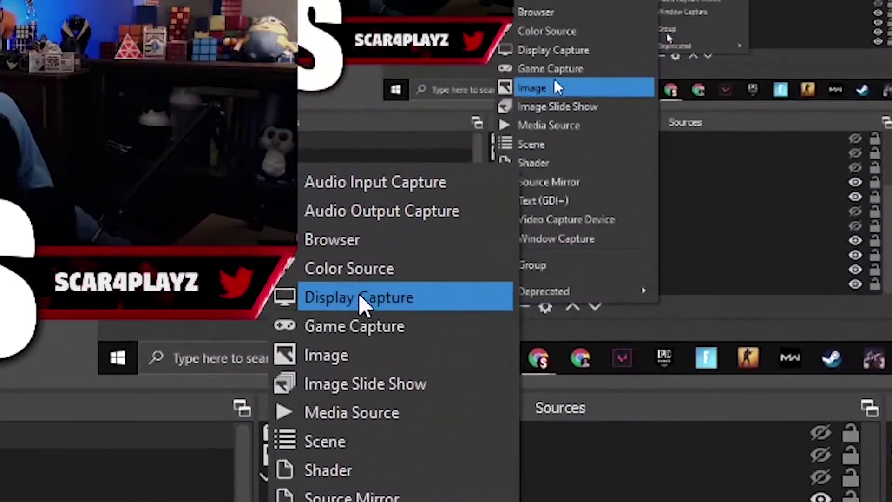
pyautogui.click(347, 246)
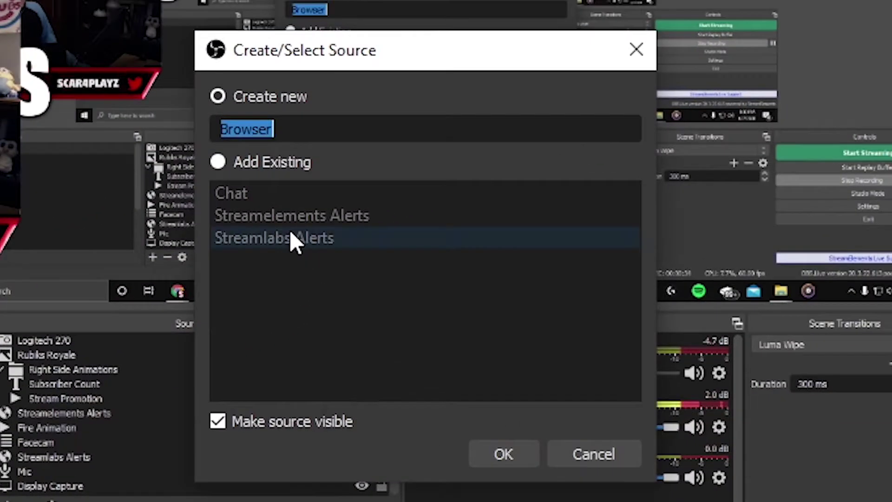
pyautogui.click(504, 452)
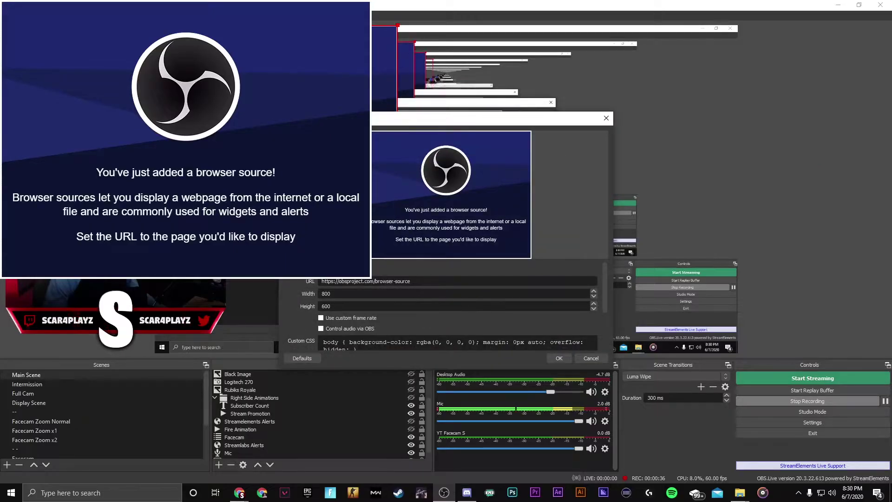
pyautogui.tripleClick(423, 279)
pyautogui.hotkey('ctrl', 'v')
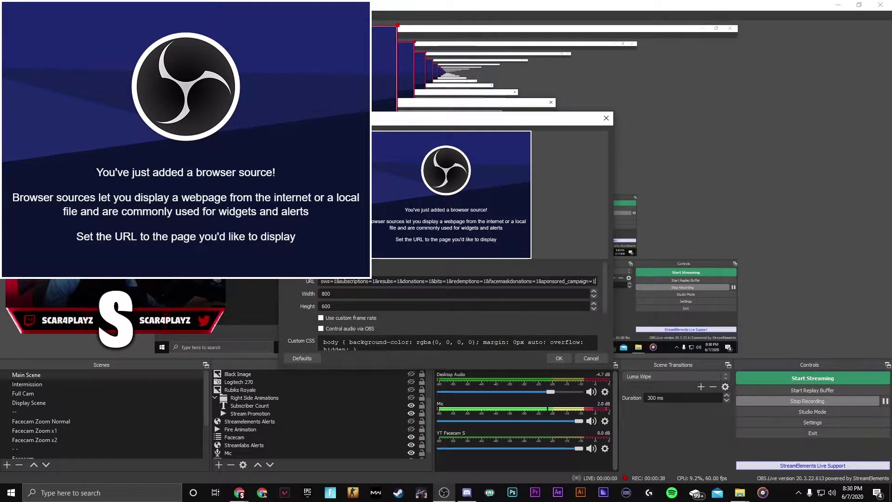
pyautogui.click(557, 358)
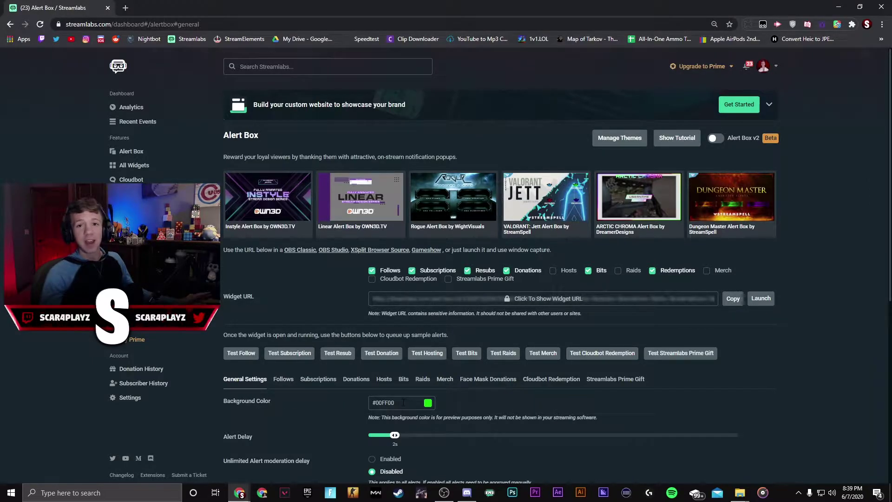
# Save the Alert Box general settings (2s delay, default layout) and bring up the Follows alert settings
pyautogui.scroll(-3, 249, 391)
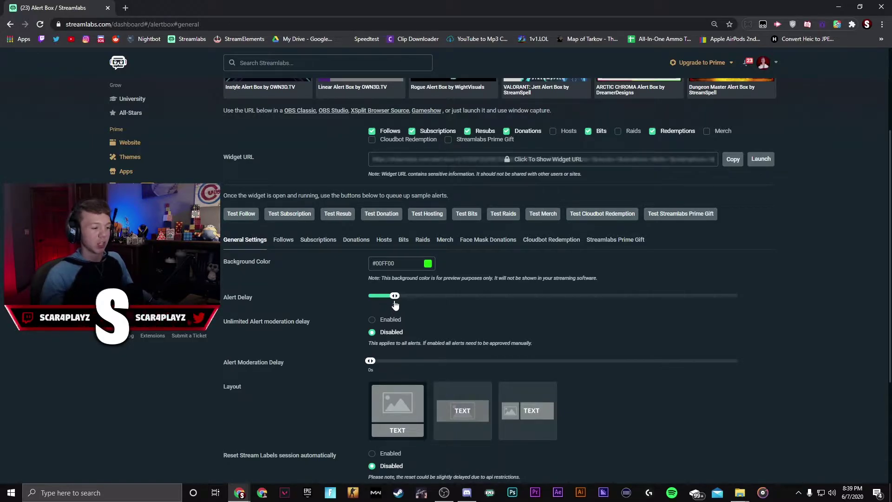
pyautogui.scroll(-2, 283, 314)
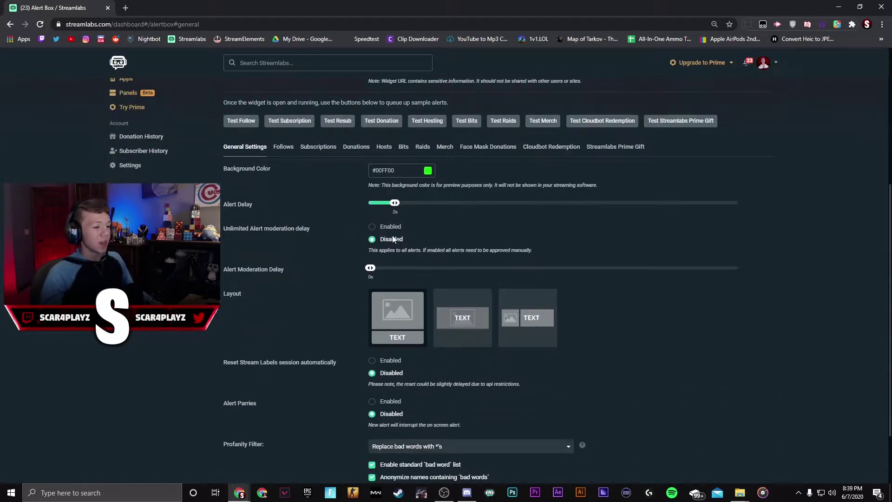
pyautogui.scroll(-2, 317, 311)
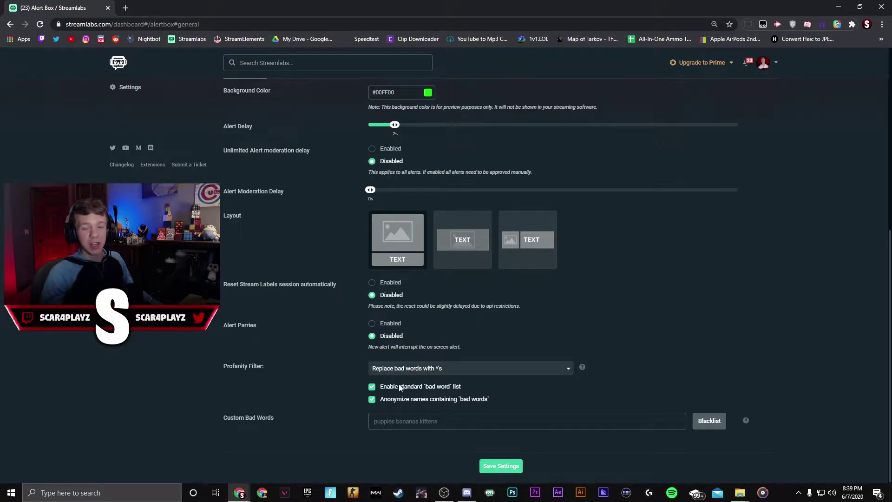
pyautogui.click(500, 466)
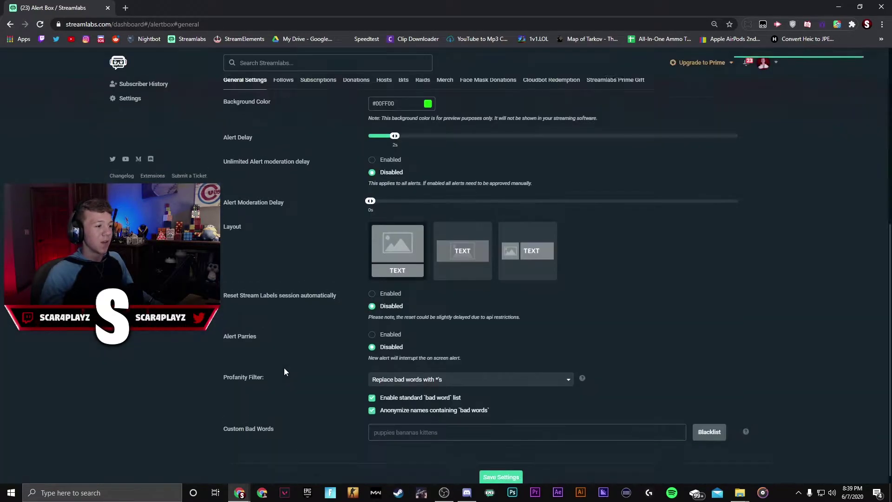
pyautogui.scroll(5, 284, 367)
pyautogui.click(256, 291)
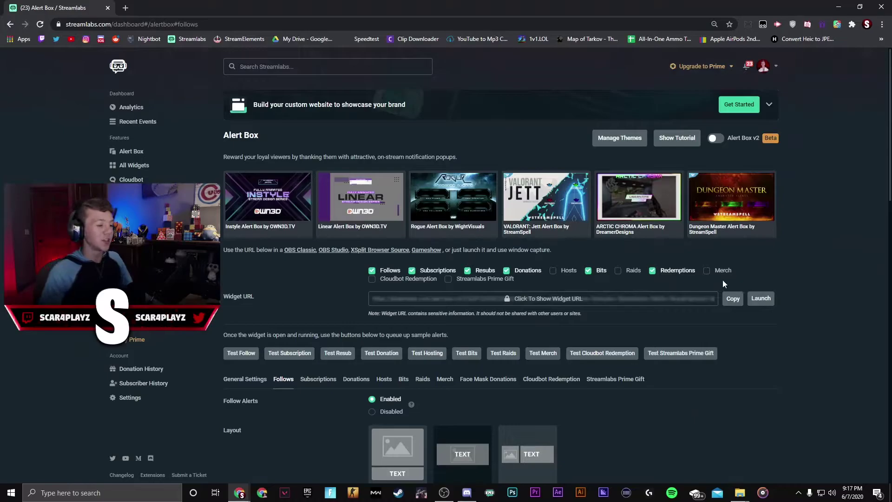
# Send a Test Follow alert and watch the 'is now following!' popup in OBS
pyautogui.scroll(-2, 285, 385)
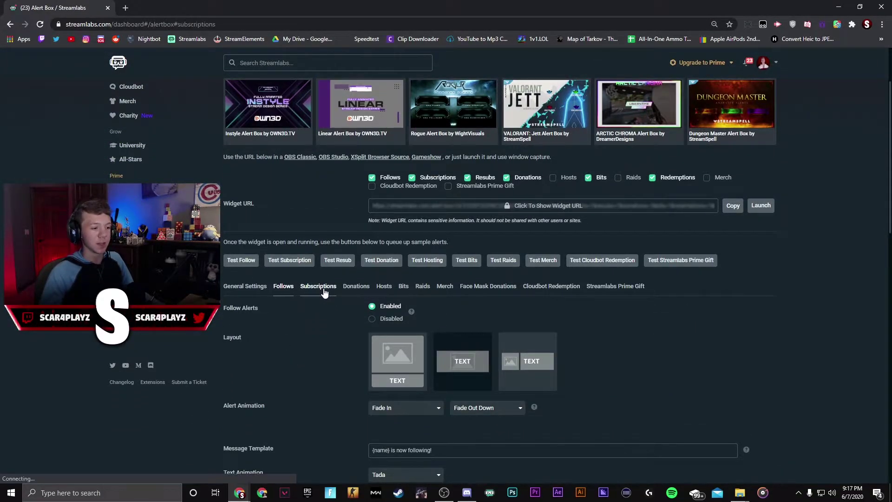
pyautogui.click(324, 289)
pyautogui.click(282, 290)
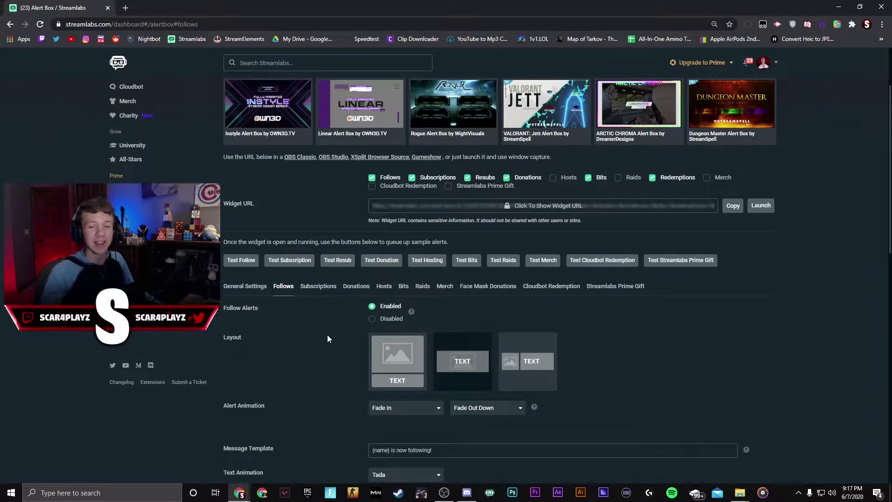
pyautogui.click(241, 260)
pyautogui.hotkey('alt', 'Tab')
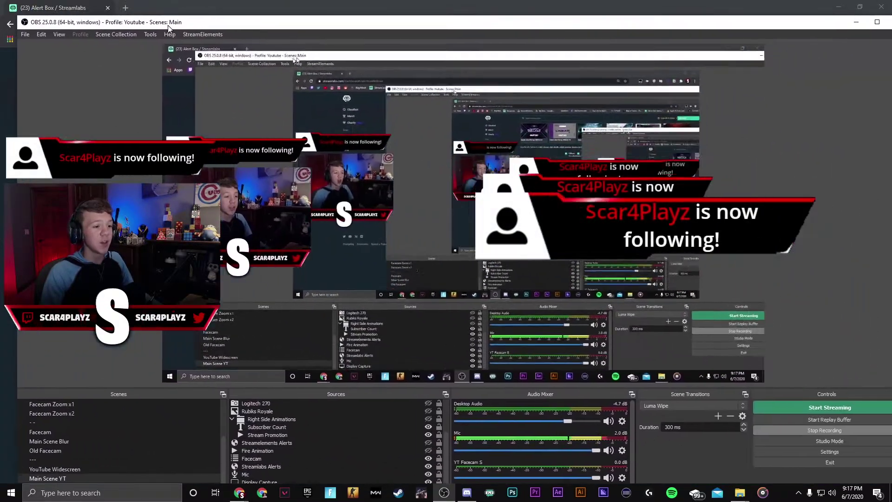
pyautogui.moveTo(168, 25); pyautogui.dragTo(162, 20)
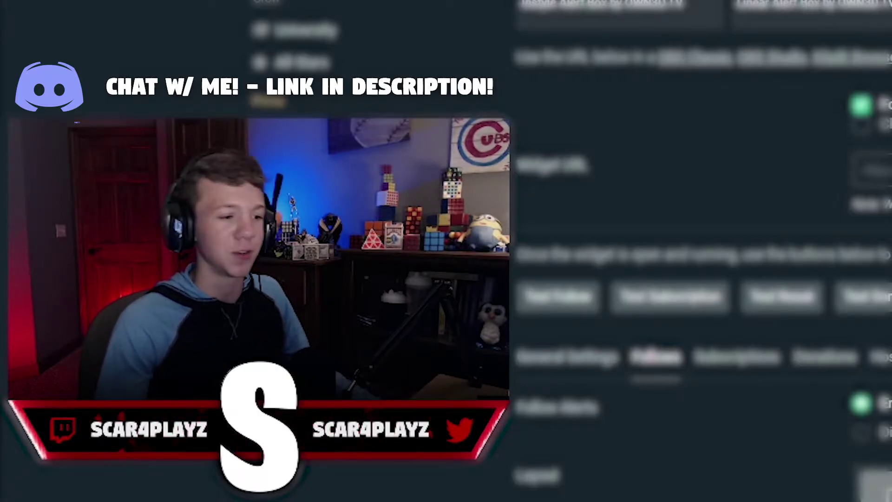
# Send a second Test Follow, watch it in the enlarged OBS window, then return to Follows settings
pyautogui.scroll(-2, 274, 291)
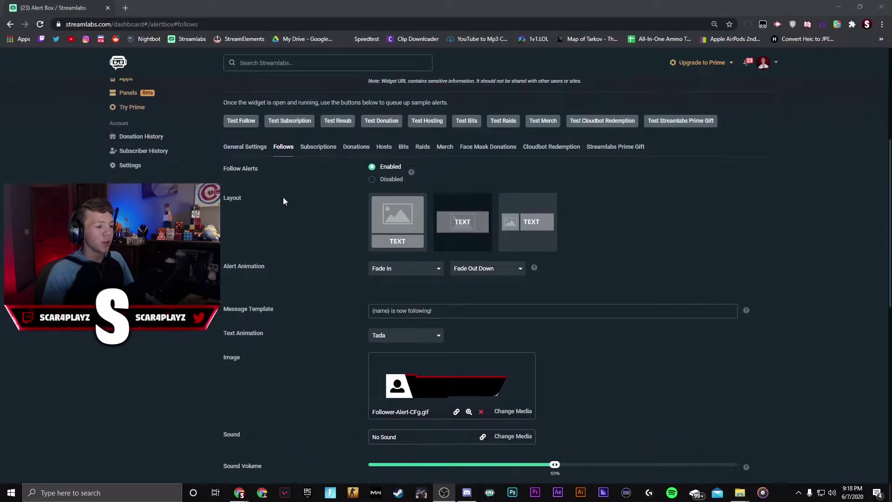
pyautogui.scroll(-3, 279, 232)
pyautogui.scroll(2, 268, 292)
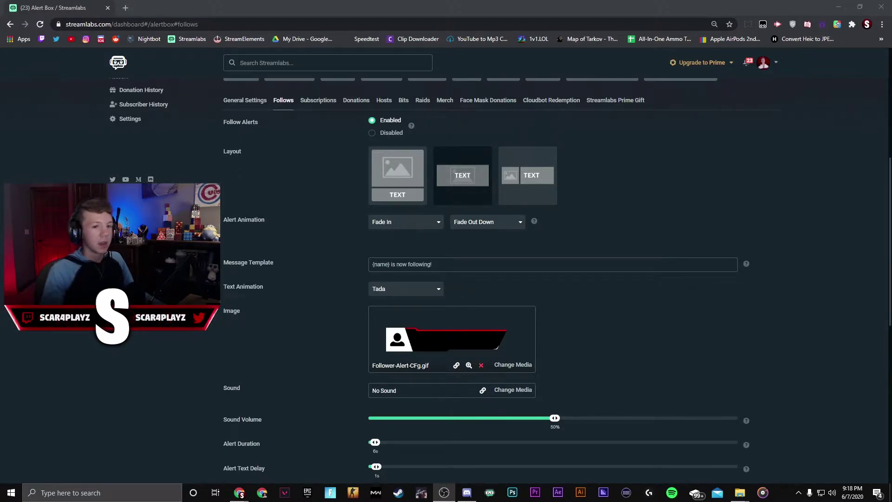
pyautogui.scroll(2, 464, 232)
pyautogui.click(241, 167)
pyautogui.hotkey('alt', 'Tab')
pyautogui.doubleClick(593, 75)
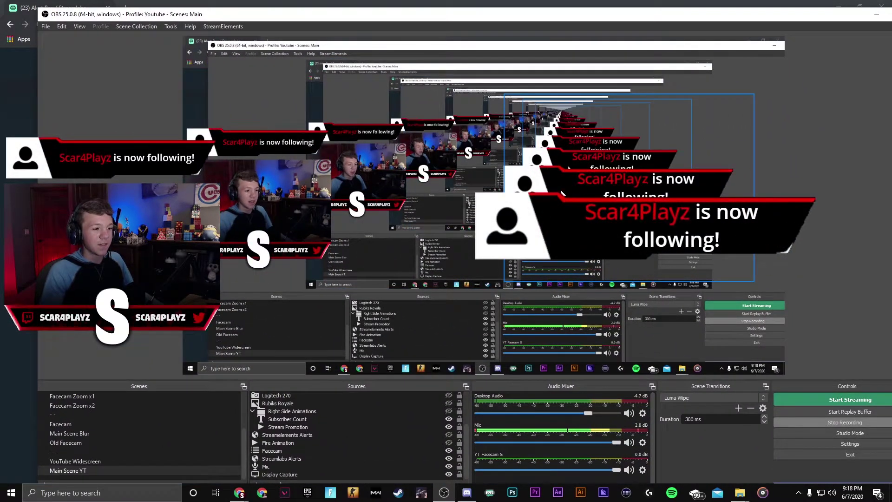
pyautogui.doubleClick(524, 14)
pyautogui.hotkey('alt', 'Tab')
pyautogui.scroll(-5, 268, 372)
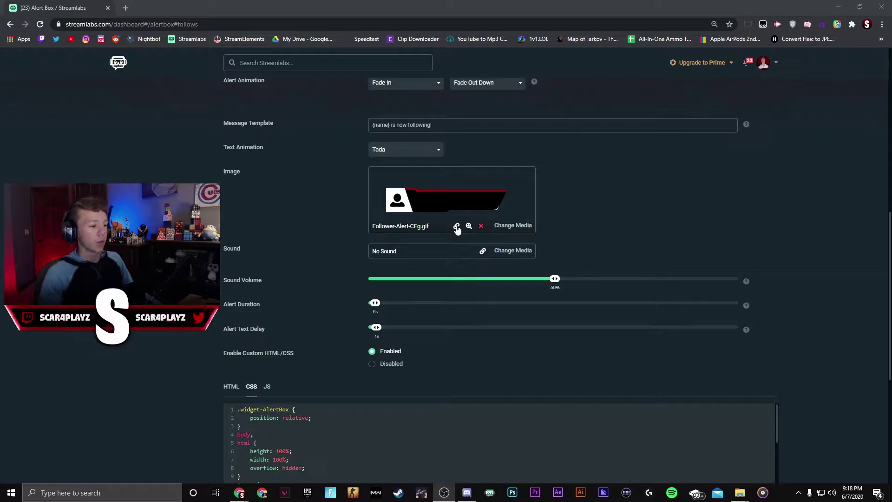
# Expand the follow alert font settings: Open Sans, 44px, weight 800, white text, red highlight
pyautogui.scroll(-2, 251, 284)
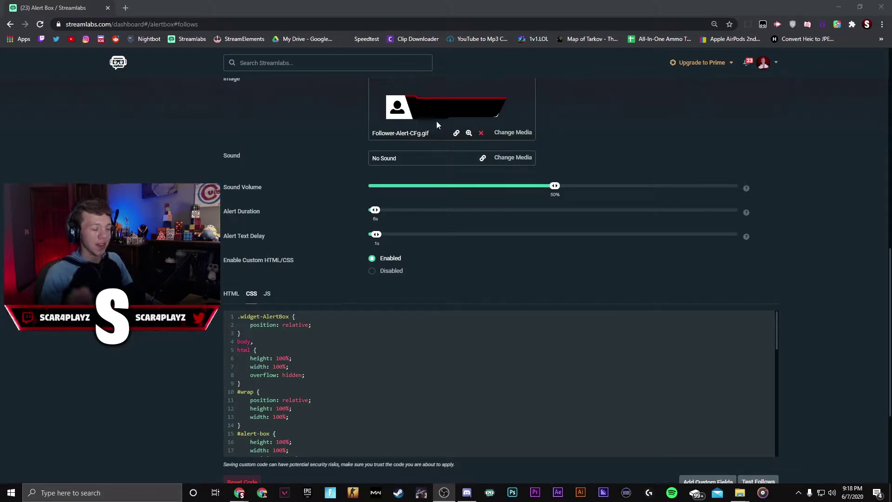
pyautogui.scroll(-1, 288, 241)
pyautogui.scroll(-2, 288, 241)
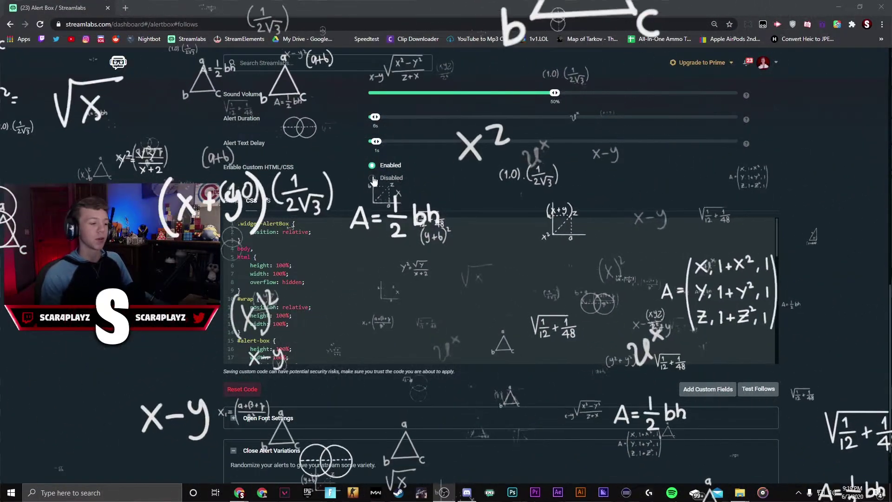
pyautogui.scroll(-2, 238, 345)
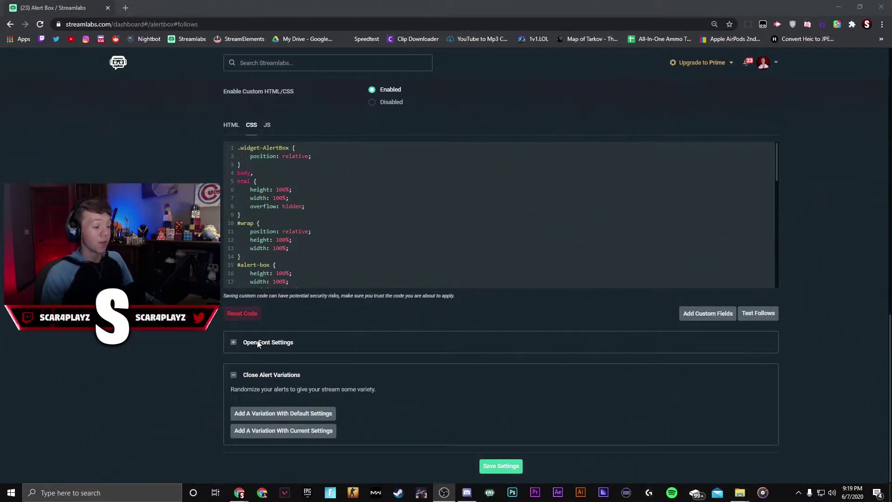
pyautogui.click(258, 343)
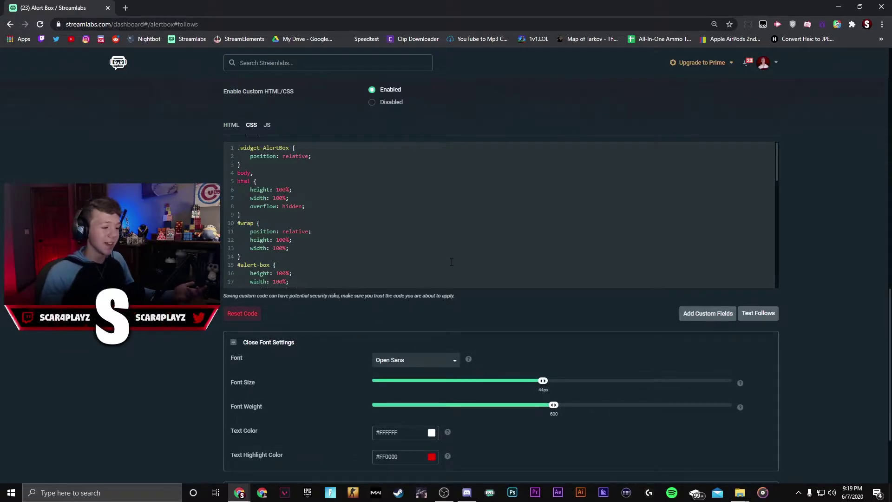
pyautogui.scroll(-3, 451, 262)
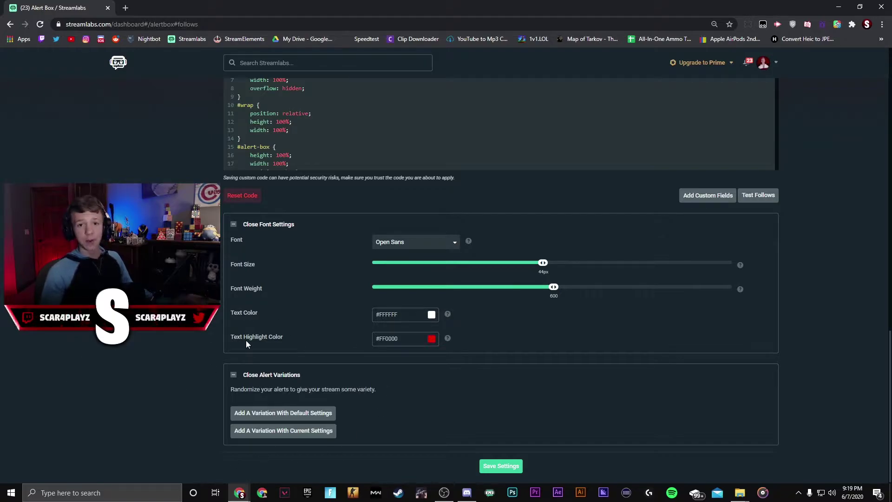
pyautogui.scroll(5, 247, 340)
pyautogui.scroll(8, 246, 340)
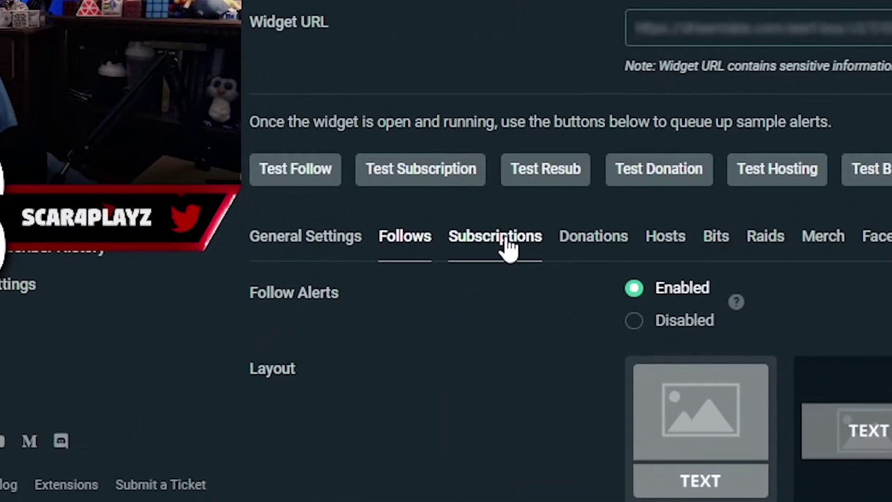
# Open the Subscriptions alert tab and scroll to its Font Settings and Alert Variations
pyautogui.click(325, 182)
pyautogui.scroll(-1, 361, 316)
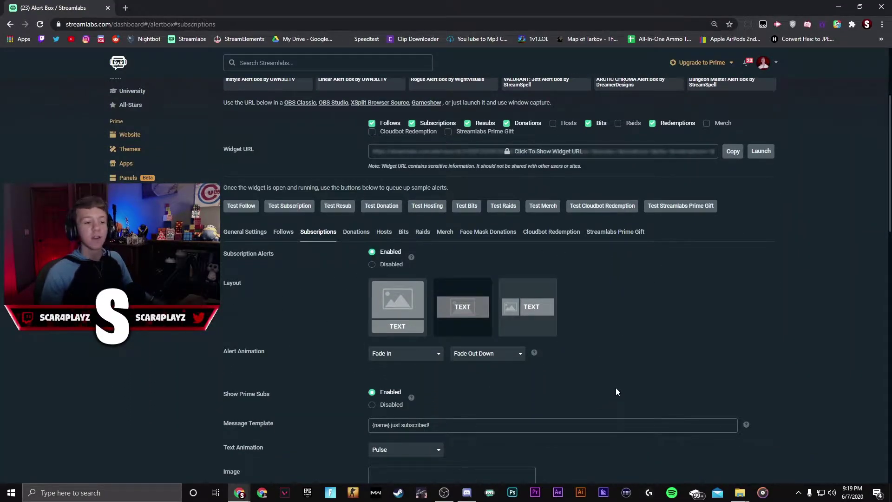
pyautogui.scroll(-4, 615, 345)
pyautogui.scroll(-13, 648, 333)
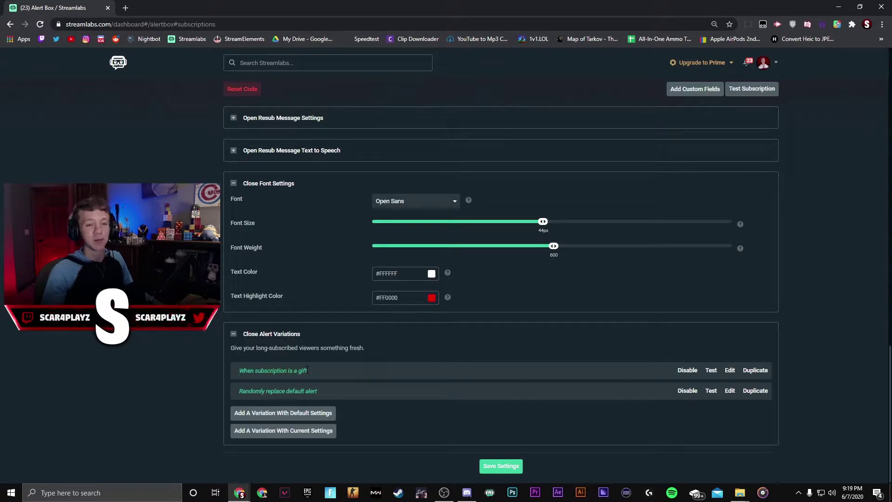
pyautogui.scroll(2, 236, 323)
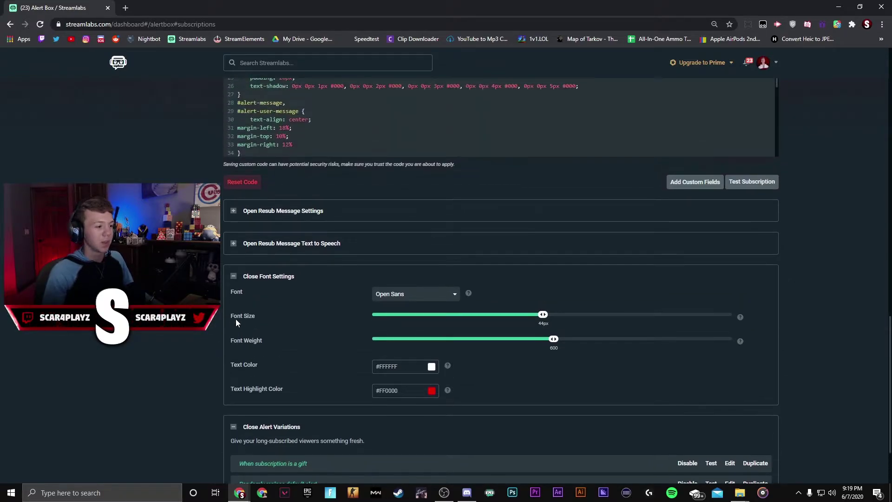
pyautogui.click(270, 212)
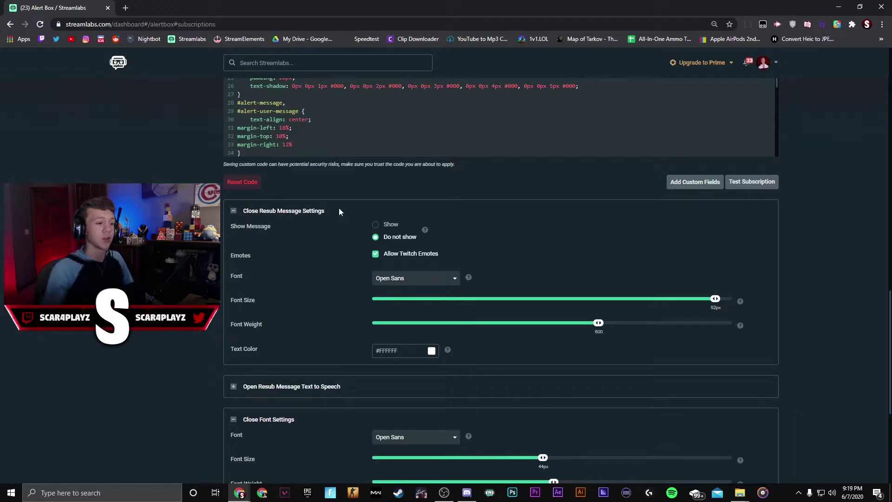
pyautogui.scroll(-2, 287, 240)
pyautogui.click(284, 294)
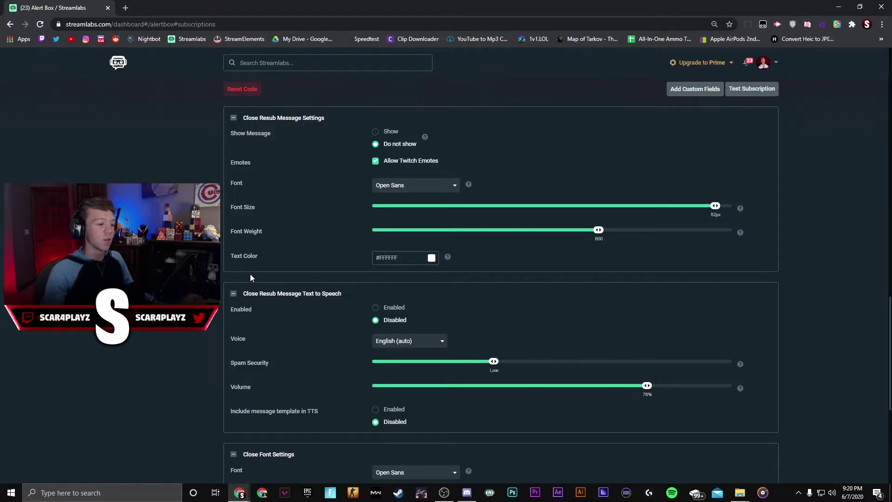
pyautogui.scroll(-3, 300, 267)
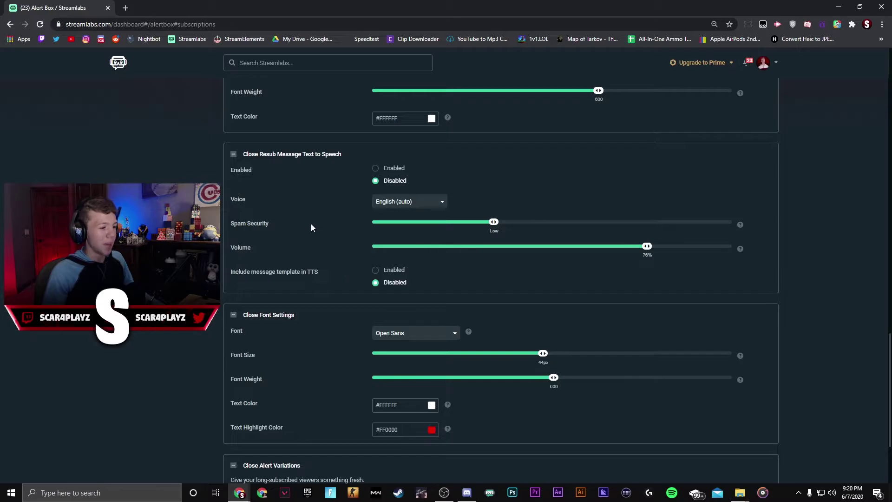
pyautogui.scroll(2, 318, 233)
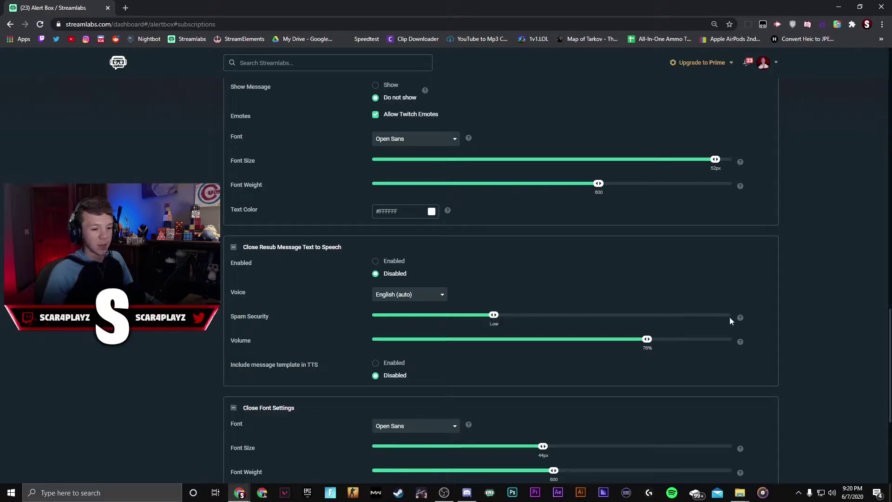
pyautogui.scroll(4, 332, 319)
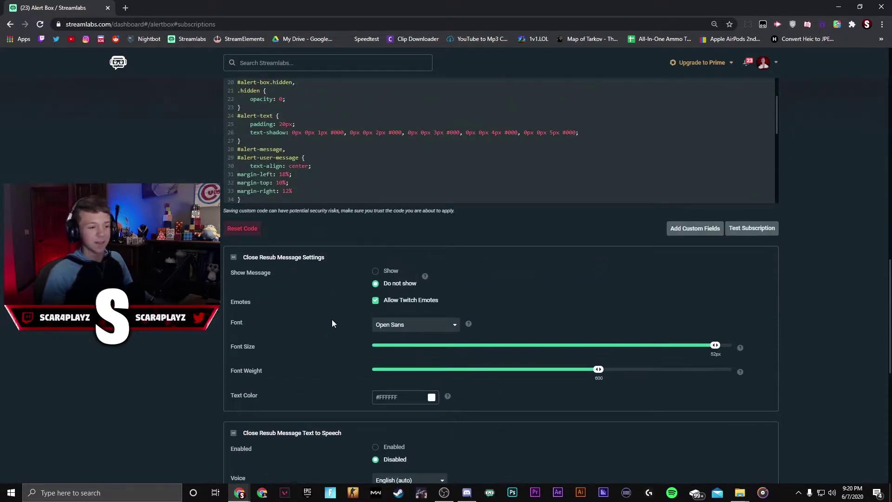
pyautogui.scroll(-1, 308, 336)
pyautogui.scroll(-10, 308, 336)
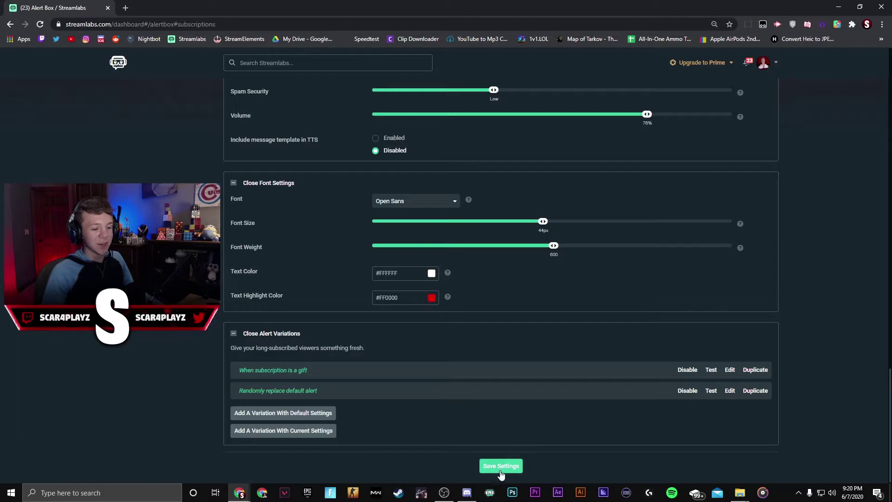
# Save the subscription alert settings until 'Alertbox updated' appears, then scroll back to the top
pyautogui.click(501, 465)
pyautogui.scroll(4, 501, 278)
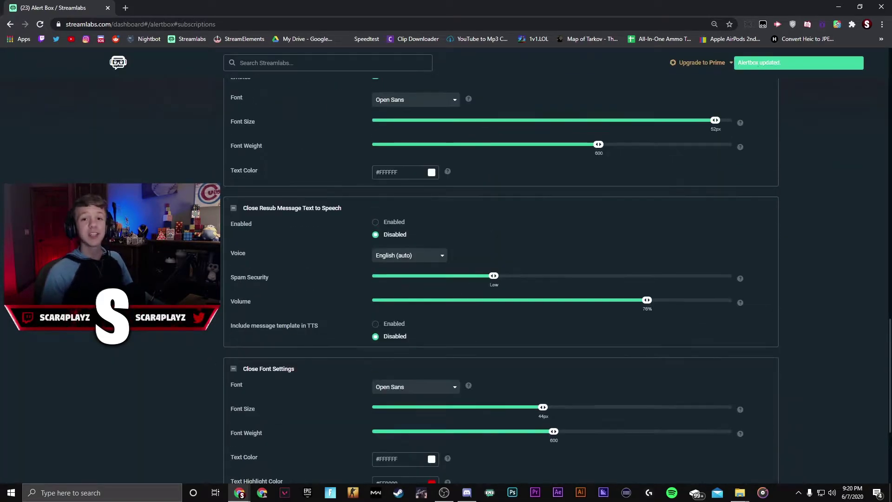
pyautogui.scroll(12, 501, 278)
pyautogui.scroll(15, 501, 279)
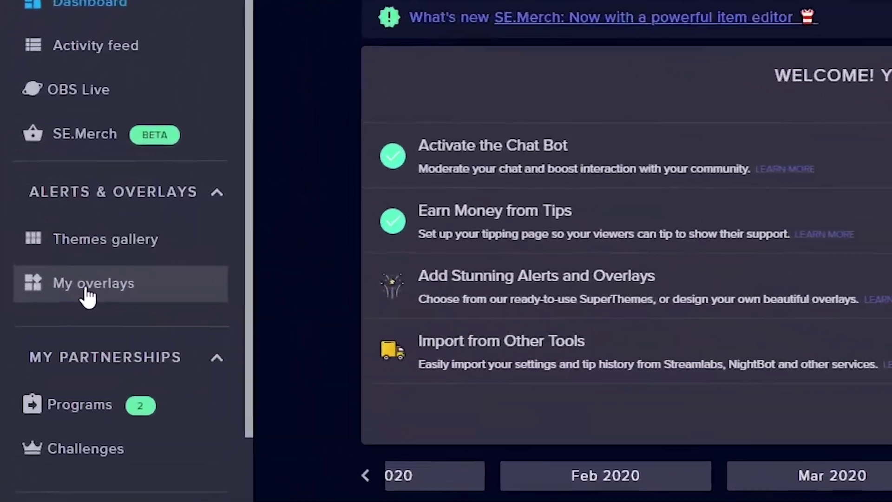
# Create a blank 1080p overlay from My overlays and bring up its widget list
pyautogui.click(85, 289)
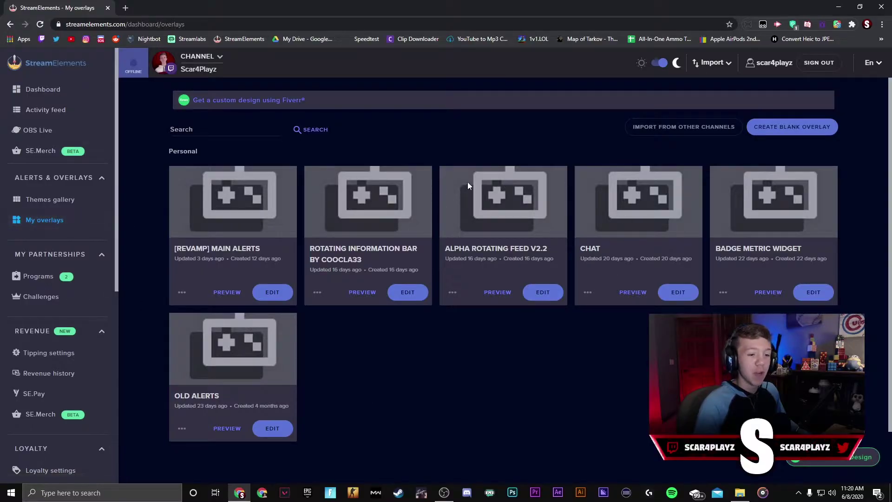
pyautogui.click(797, 127)
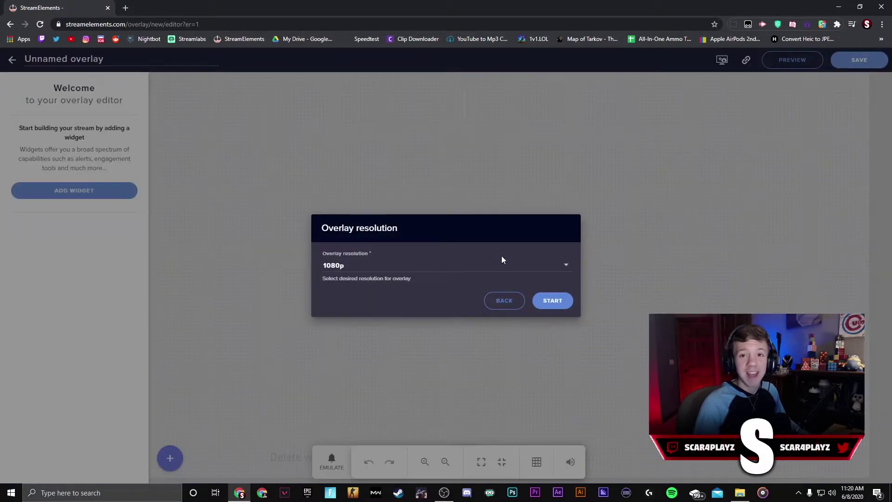
pyautogui.click(560, 298)
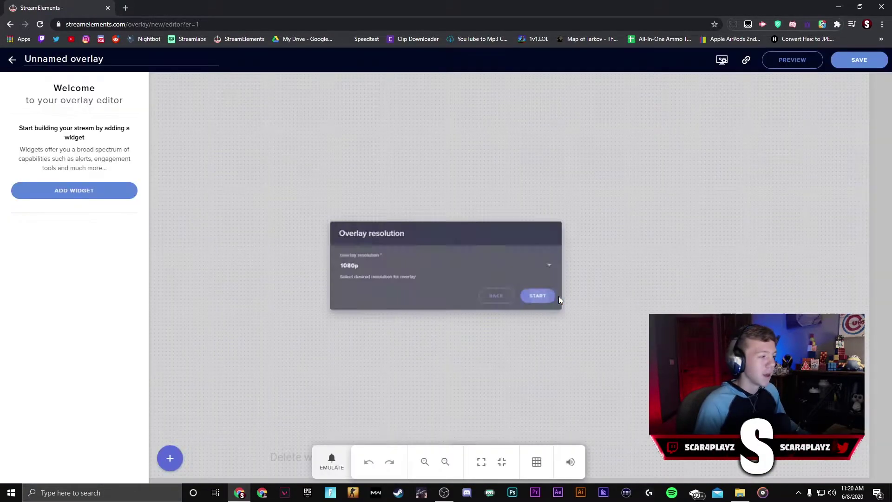
pyautogui.click(60, 190)
# Add an AlertBox widget, emulate a test follower alert, then copy the overlay link and save
pyautogui.moveTo(254, 254)
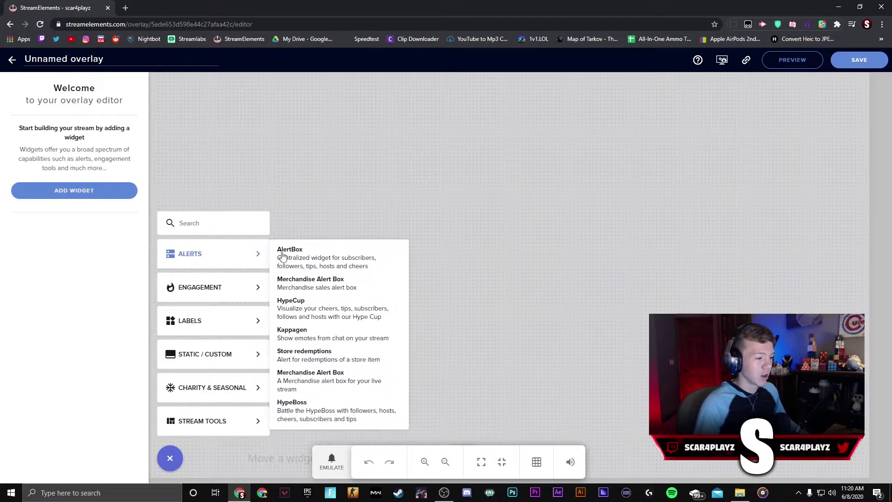
pyautogui.click(325, 260)
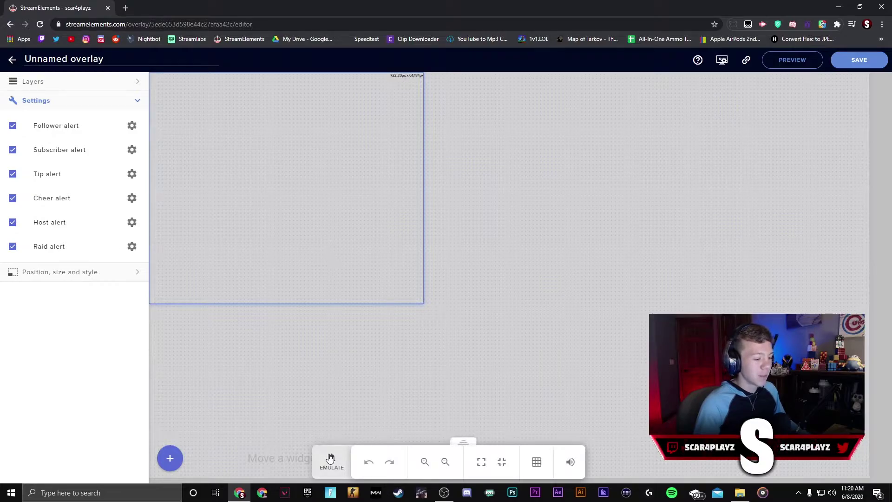
pyautogui.click(331, 461)
pyautogui.click(357, 299)
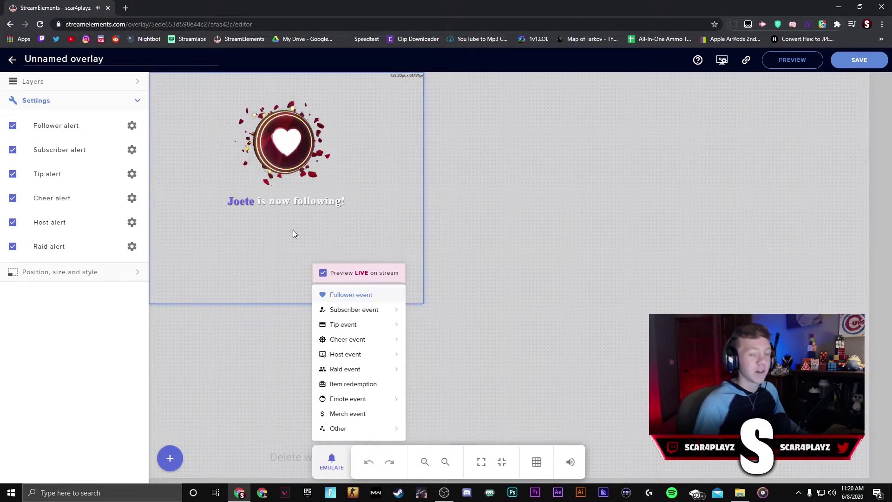
pyautogui.click(745, 60)
pyautogui.click(858, 64)
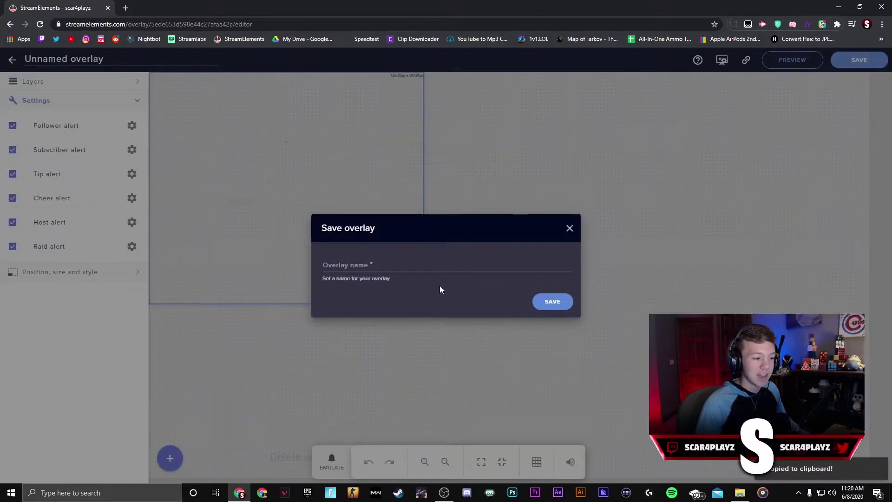
# Save the overlay as 'Test' and switch back to OBS Studio
pyautogui.click(369, 266)
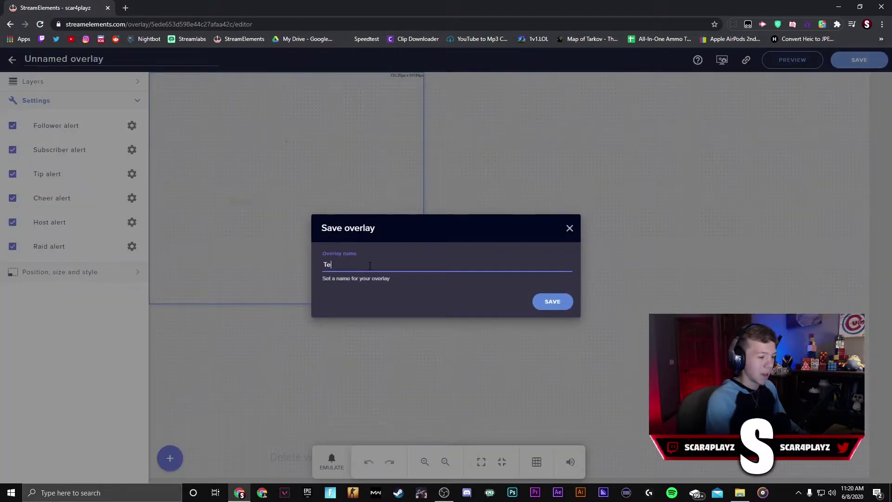
pyautogui.click(564, 302)
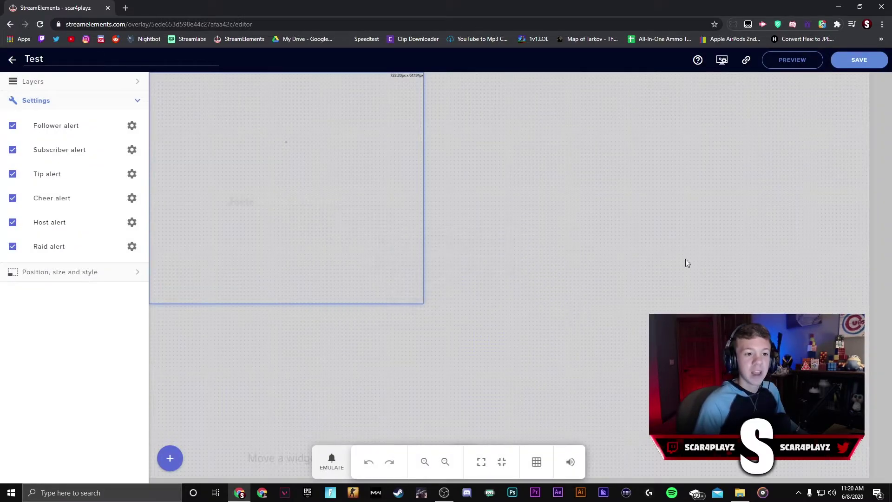
pyautogui.hotkey('alt', 'Tab')
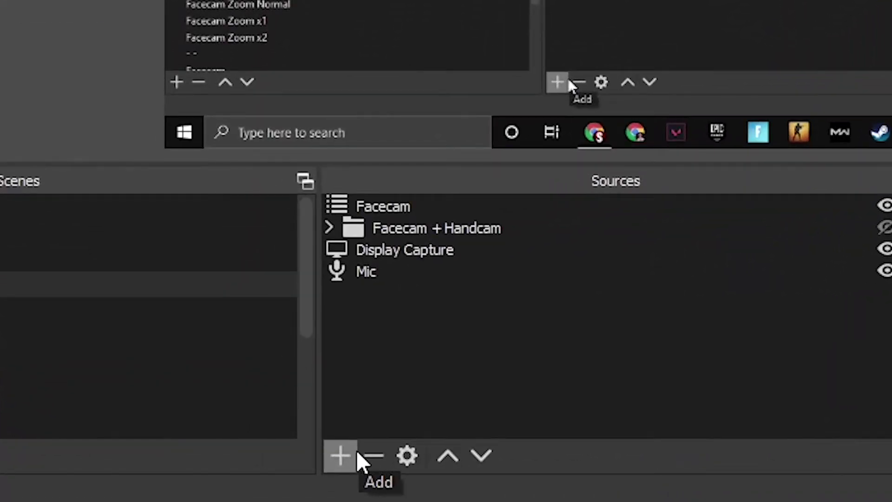
# Create browser source Browser 2 with the pasted overlay URL and drag it toward the preview centre
pyautogui.click(349, 454)
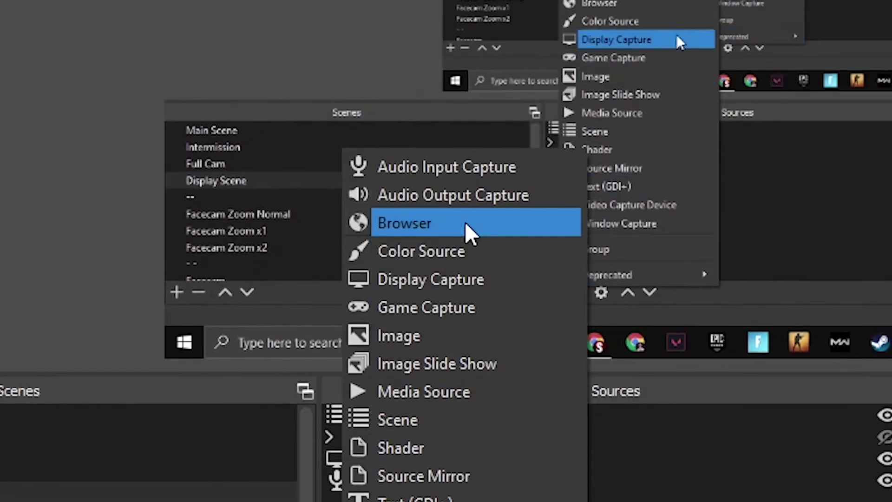
pyautogui.click(464, 222)
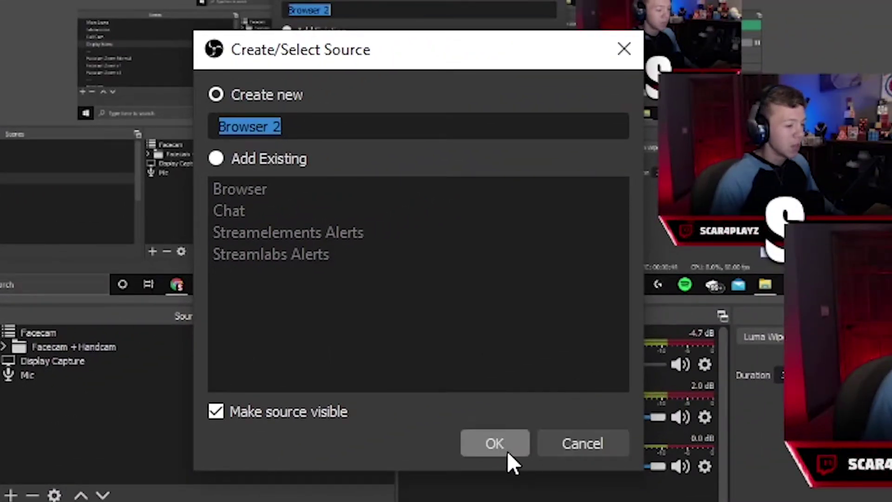
pyautogui.click(504, 447)
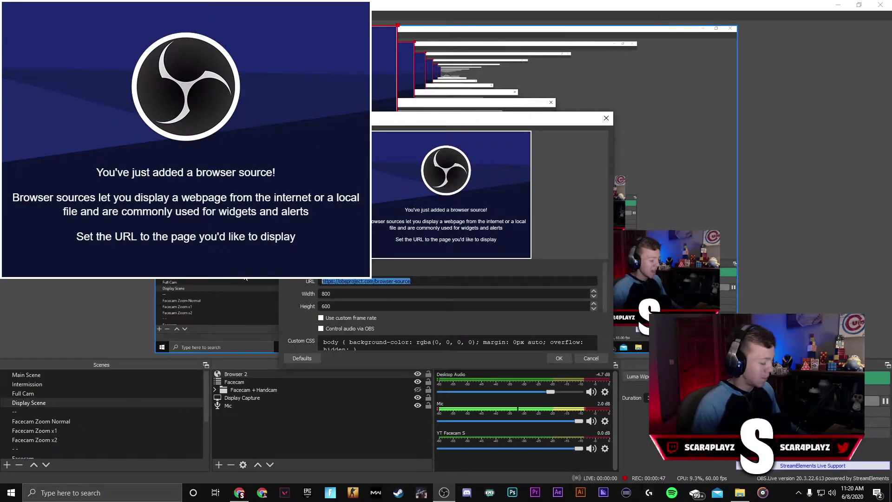
pyautogui.hotkey('ctrl', 'v')
pyautogui.click(560, 356)
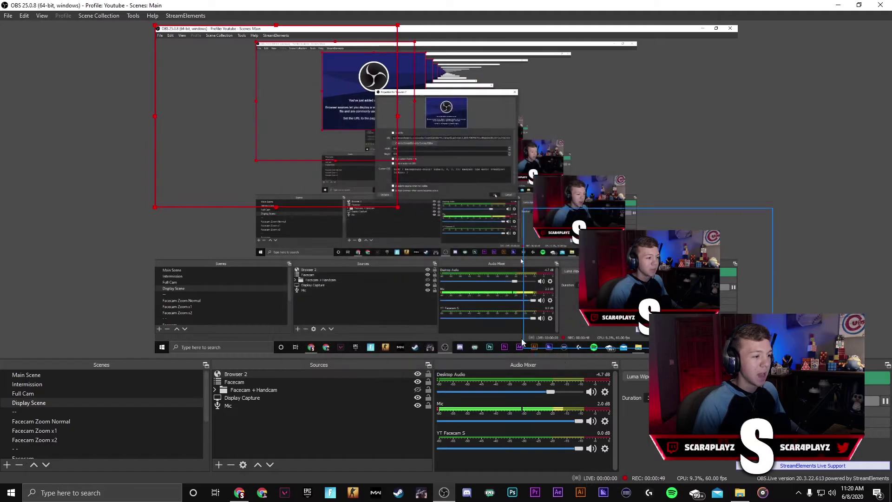
pyautogui.moveTo(295, 23); pyautogui.dragTo(456, 61)
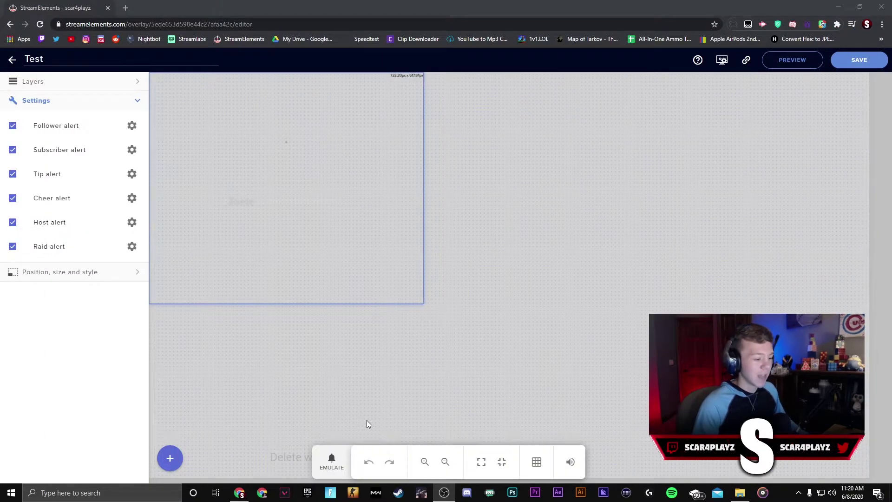
# Emulate another follower event, watch it play in OBS, and move Browser 2 right and down
pyautogui.click(331, 461)
pyautogui.click(351, 294)
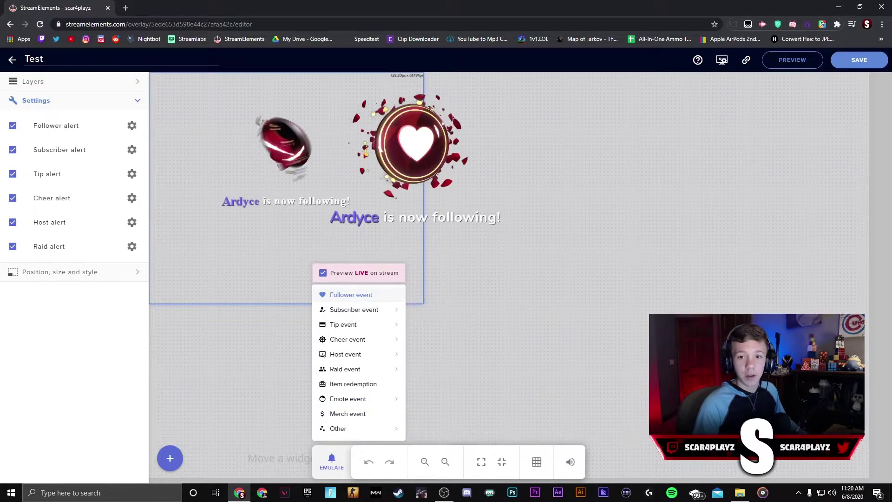
pyautogui.hotkey('alt', 'Tab')
pyautogui.moveTo(599, 255); pyautogui.dragTo(810, 298)
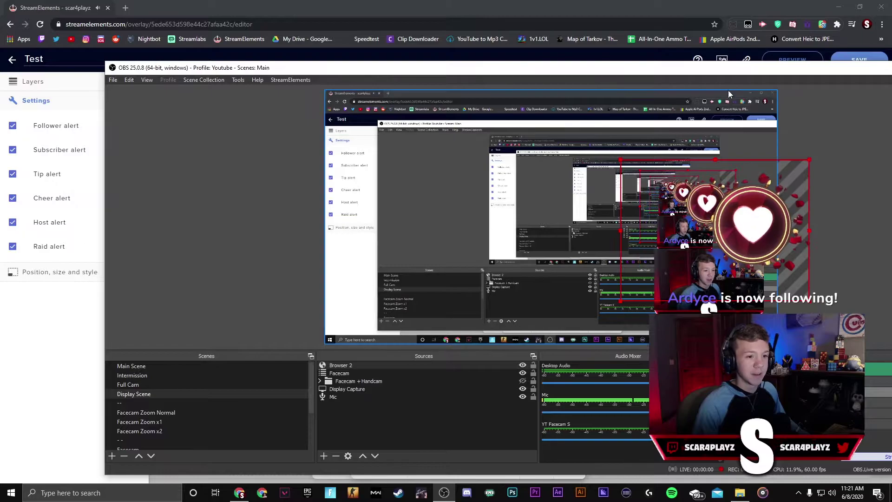